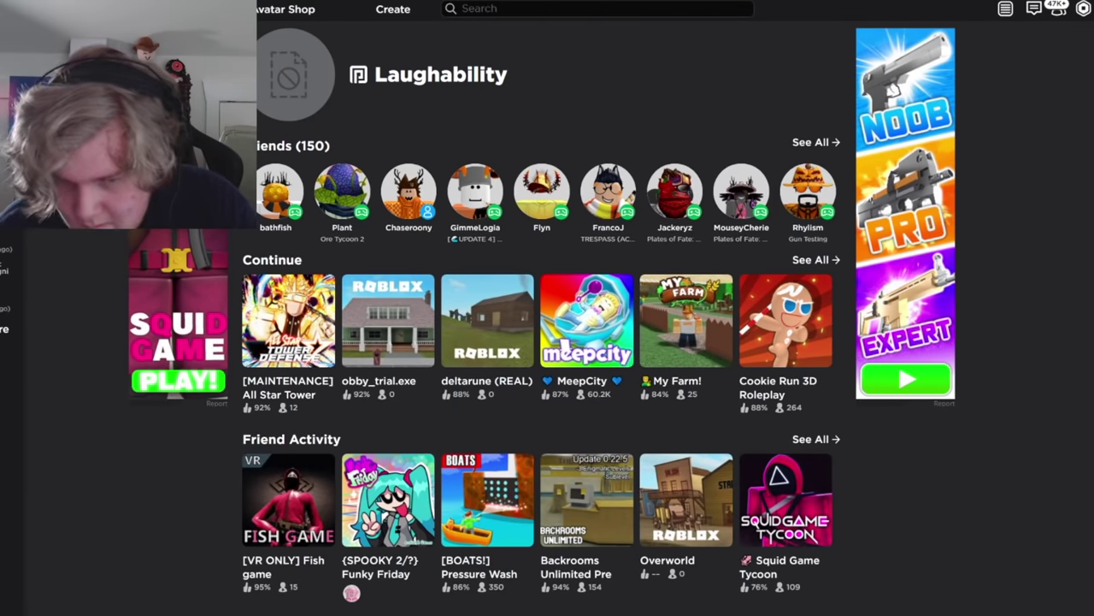
Search Windows for 'night light' and open the Night light setting
{"action": "type", "text": "night light"}
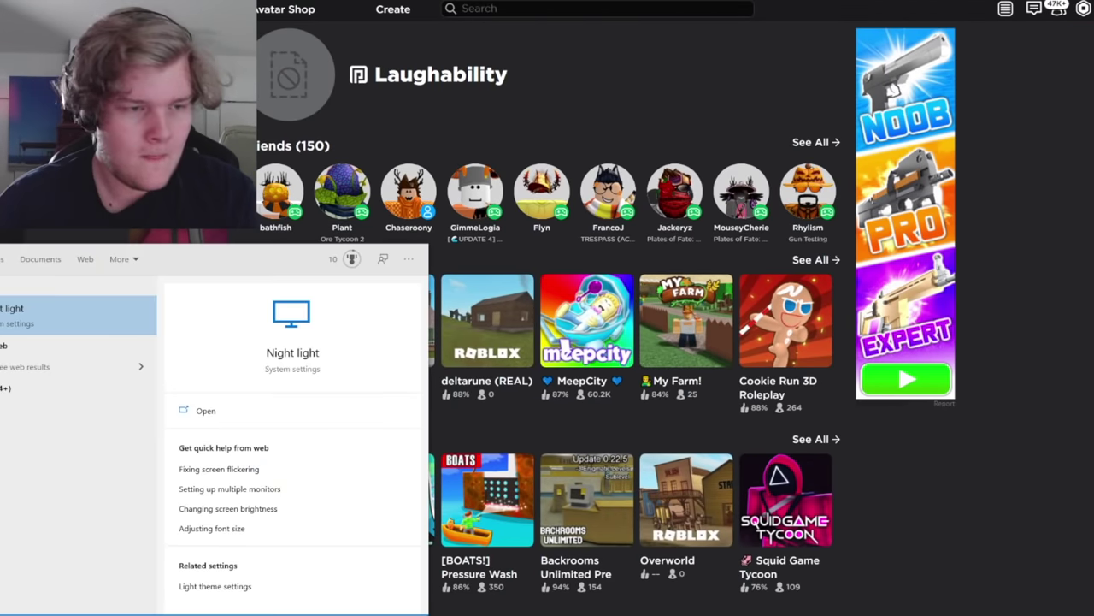
{"action": "key", "text": "Return"}
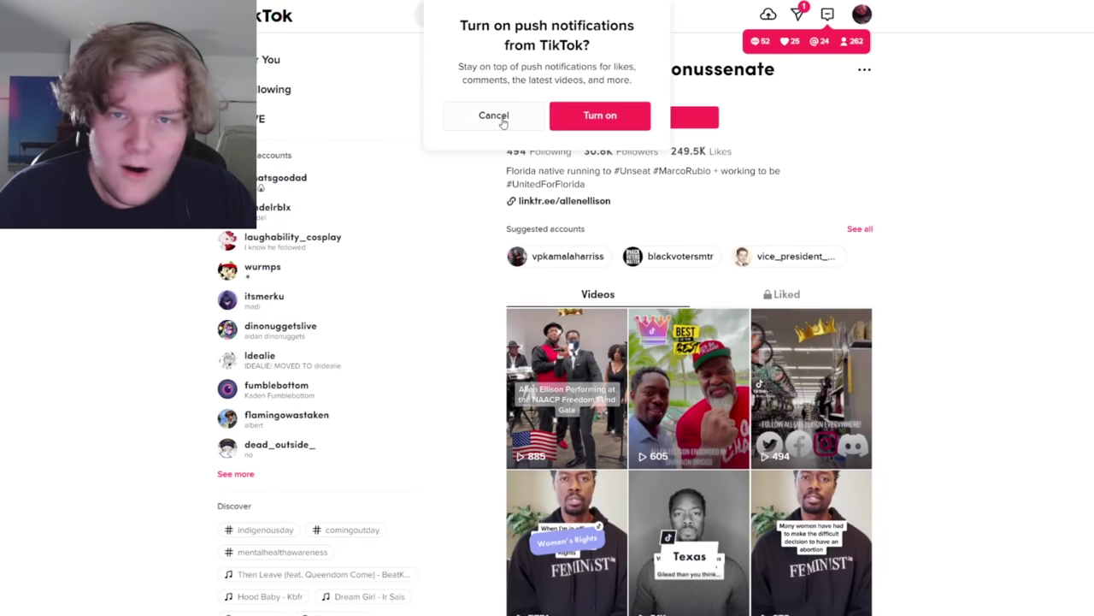
Decline TikTok push notifications and scroll down the candidate's video grid
{"action": "left_click", "coordinate": [496, 115]}
{"action": "scroll", "coordinate": [985, 152], "scroll_direction": "down", "scroll_amount": 5}
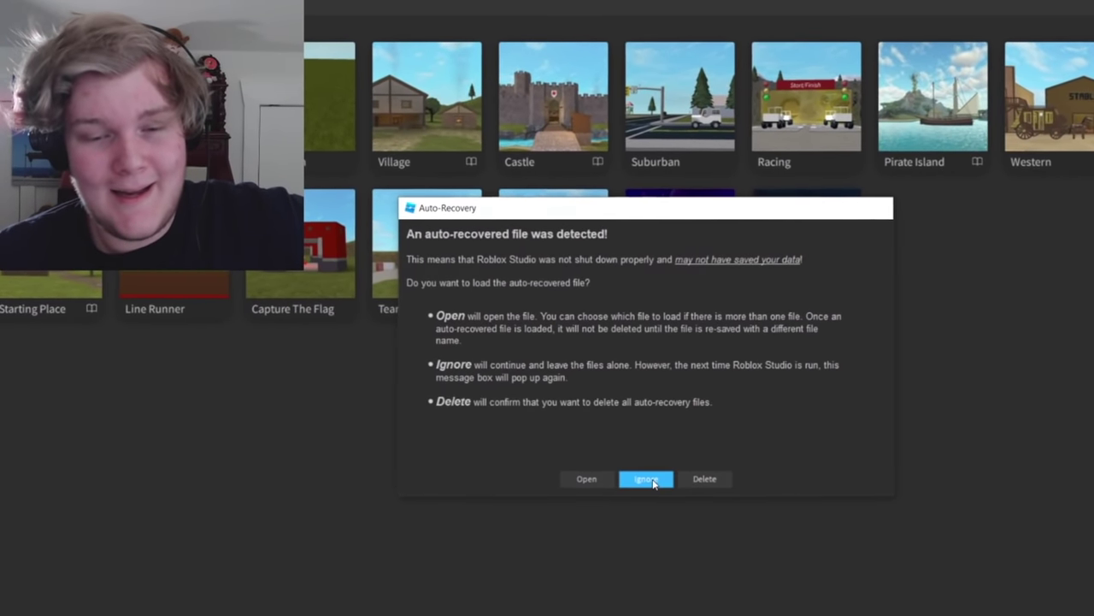
Ignore the auto-recovered file and zoom into the Baseplate place's viewport
{"action": "left_click", "coordinate": [654, 482]}
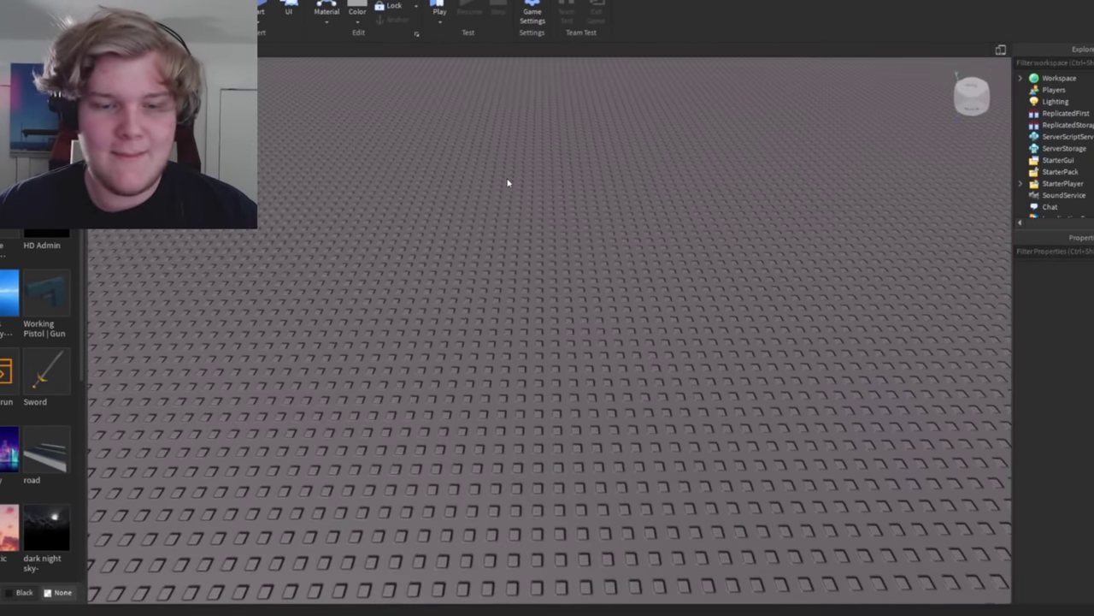
{"action": "scroll", "coordinate": [508, 180], "scroll_direction": "up", "scroll_amount": 5}
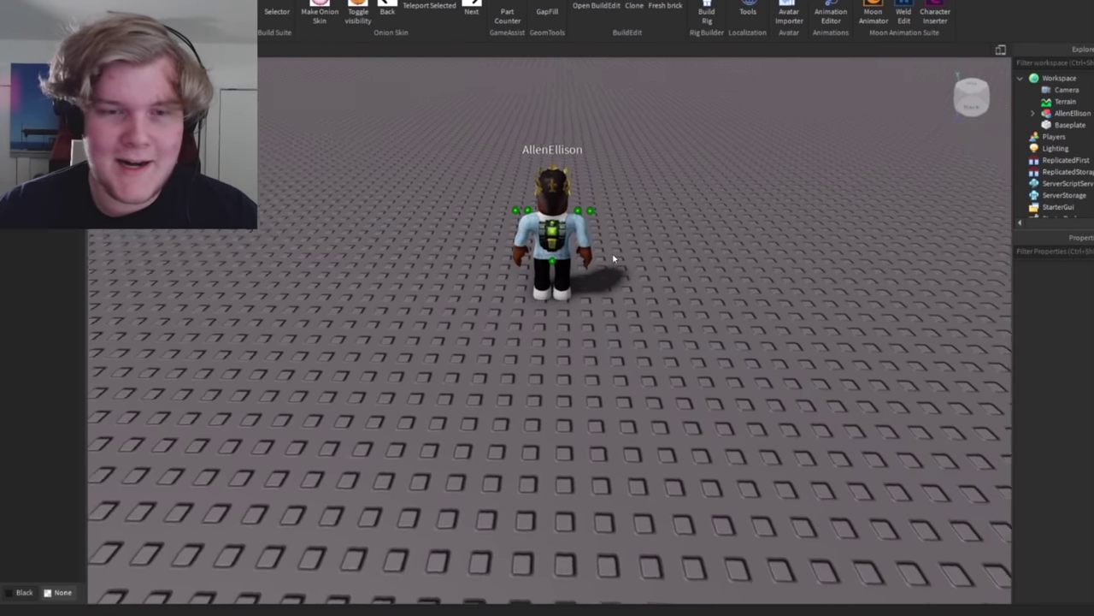
Select the whole AllenEllison avatar model instead of its attachment, zooming around it
{"action": "scroll", "coordinate": [665, 307], "scroll_direction": "up", "scroll_amount": 5}
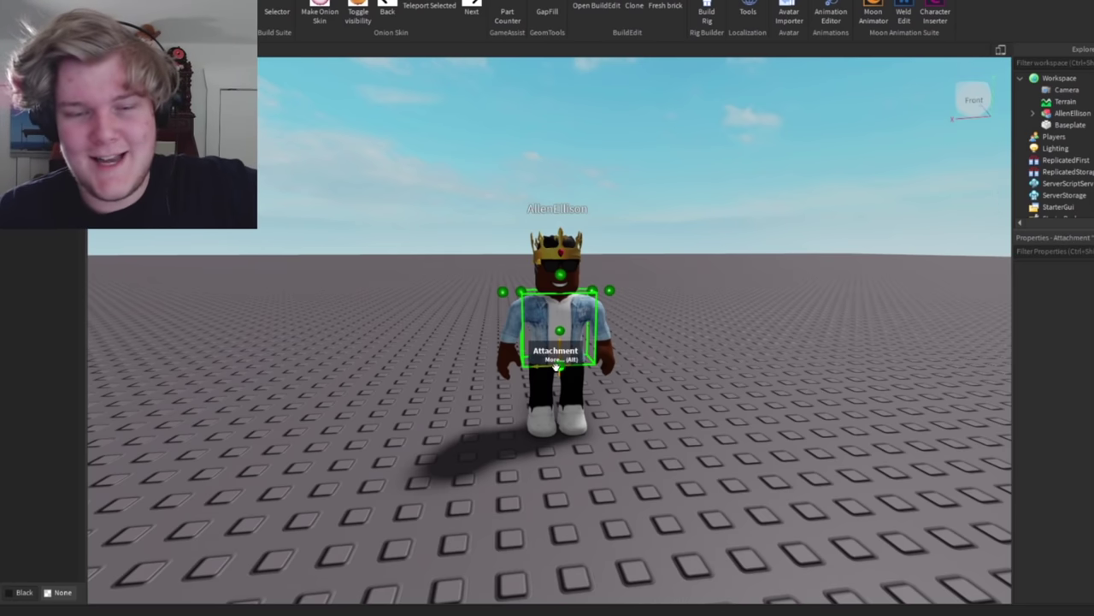
{"action": "left_click", "coordinate": [603, 342]}
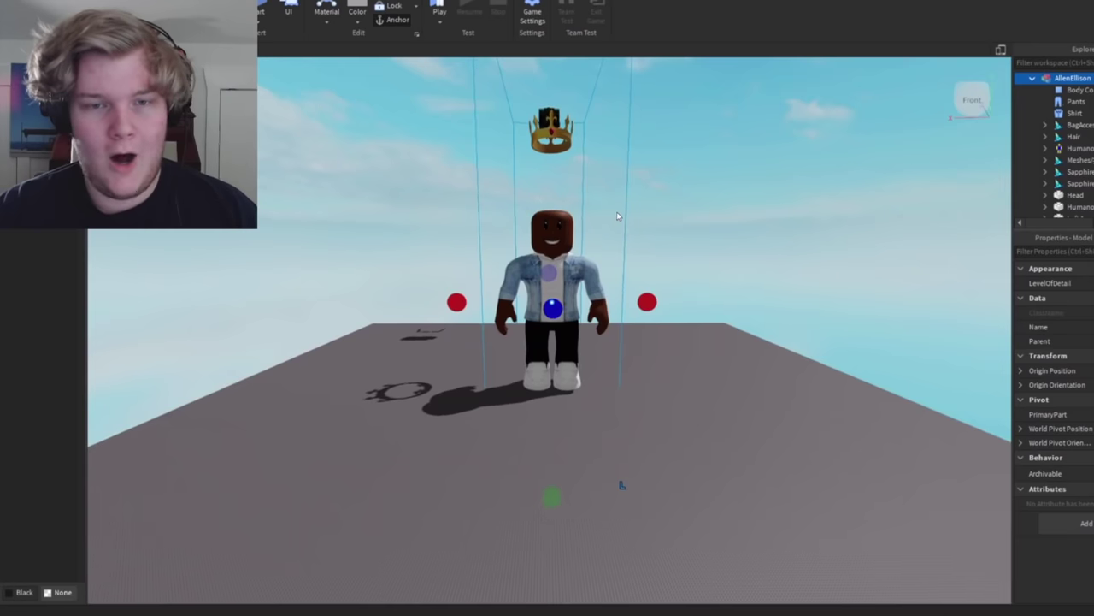
{"action": "scroll", "coordinate": [620, 369], "scroll_direction": "down", "scroll_amount": 1}
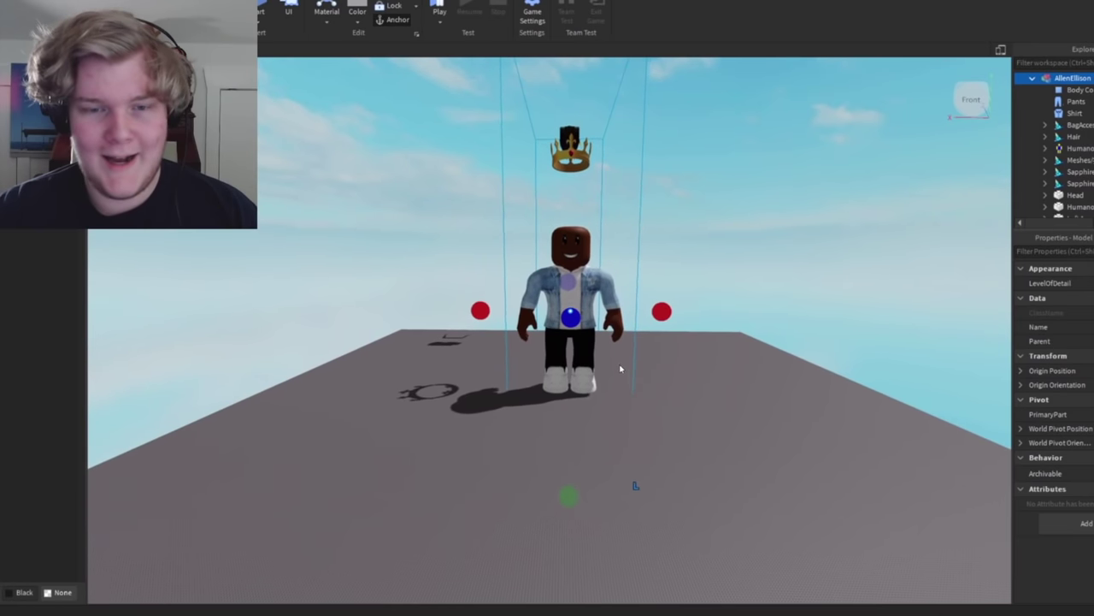
{"action": "scroll", "coordinate": [628, 197], "scroll_direction": "down", "scroll_amount": 2}
{"action": "scroll", "coordinate": [553, 81], "scroll_direction": "down", "scroll_amount": 5}
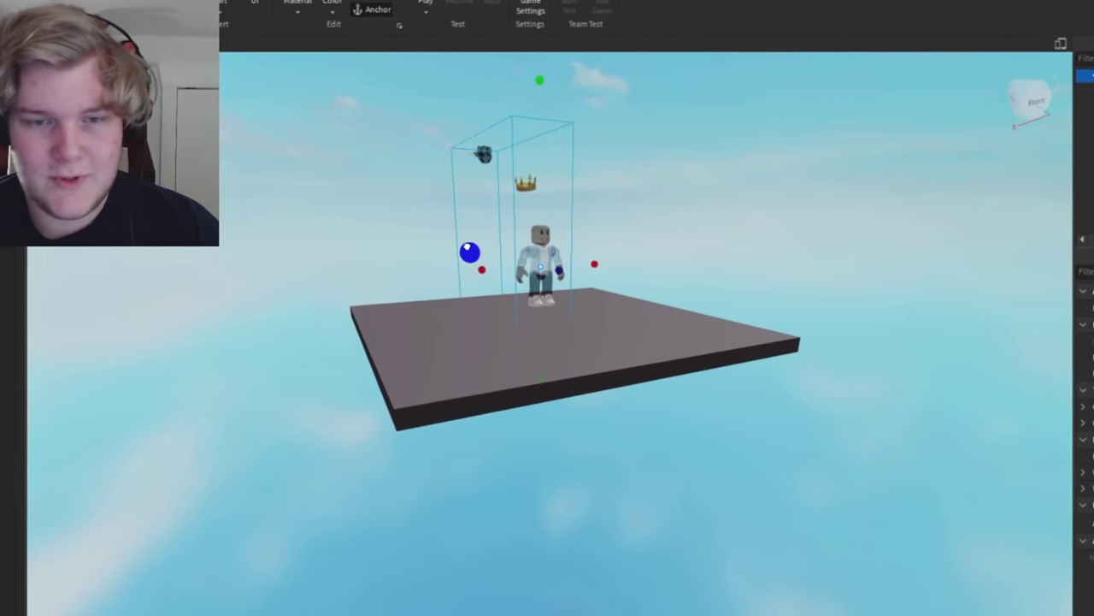
{"action": "scroll", "coordinate": [383, 214], "scroll_direction": "up", "scroll_amount": 5}
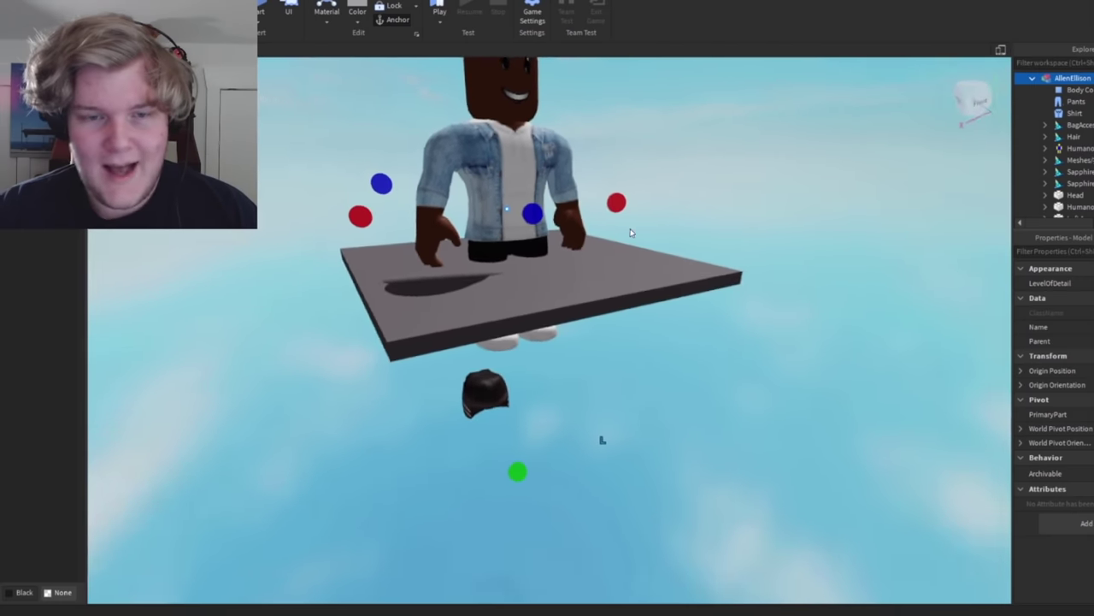
{"action": "scroll", "coordinate": [631, 232], "scroll_direction": "up", "scroll_amount": 2}
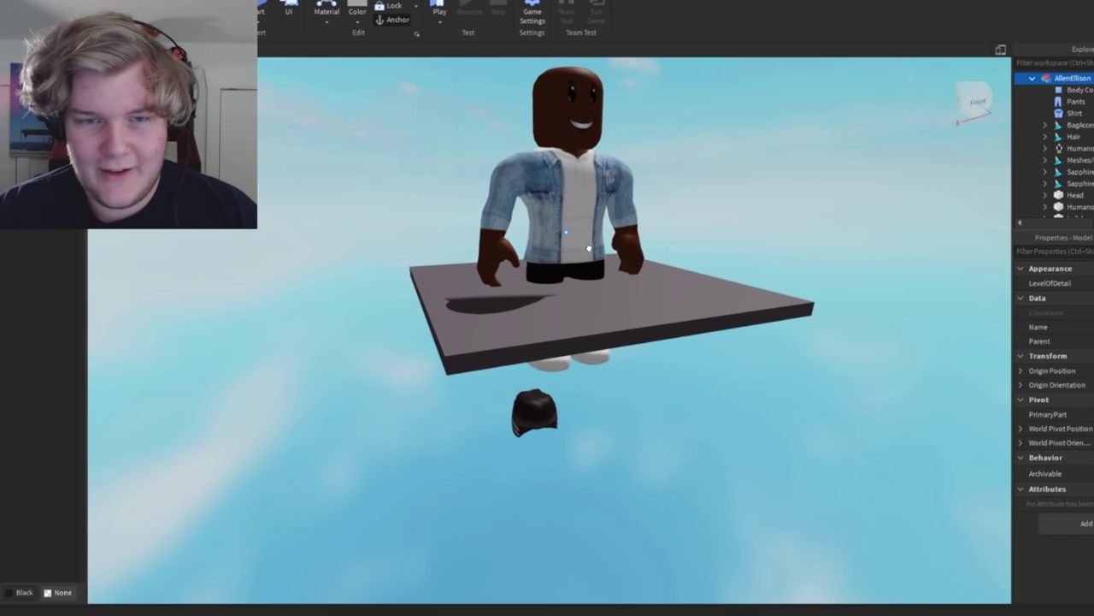
Drag the avatar back onto the baseplate farther from the camera, then clear the selection
{"action": "left_click_drag", "start_coordinate": [588, 238], "coordinate": [479, 175]}
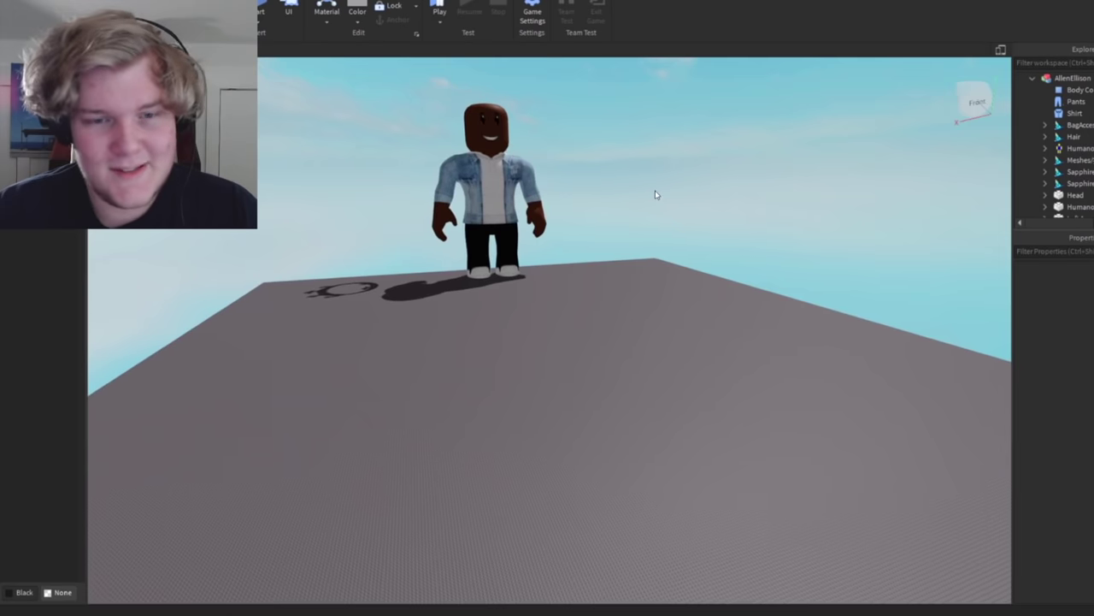
{"action": "key", "text": "w"}
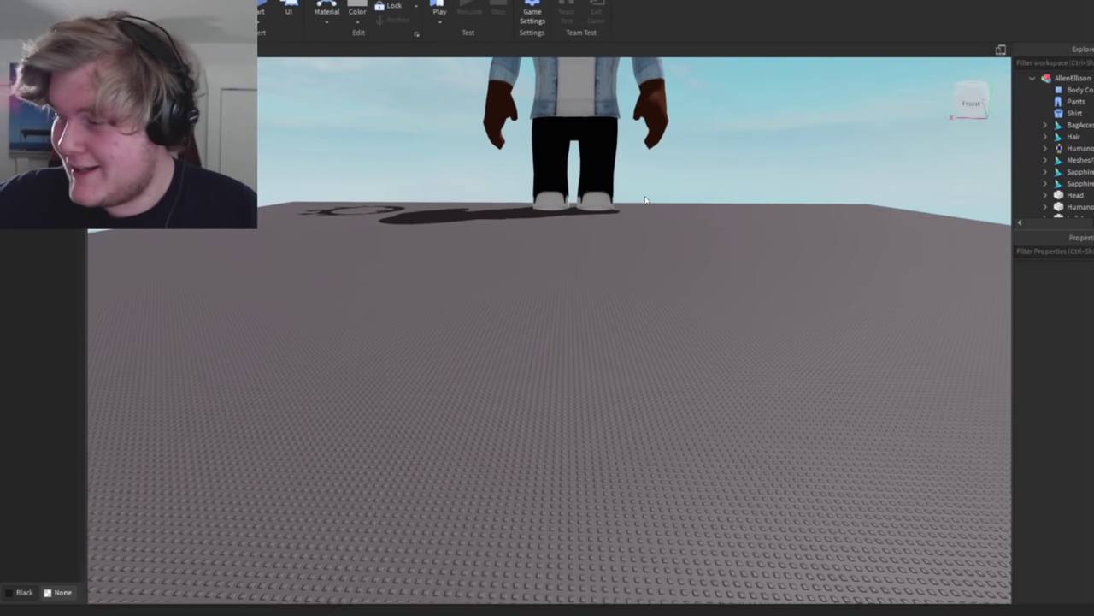
{"action": "key", "text": "s"}
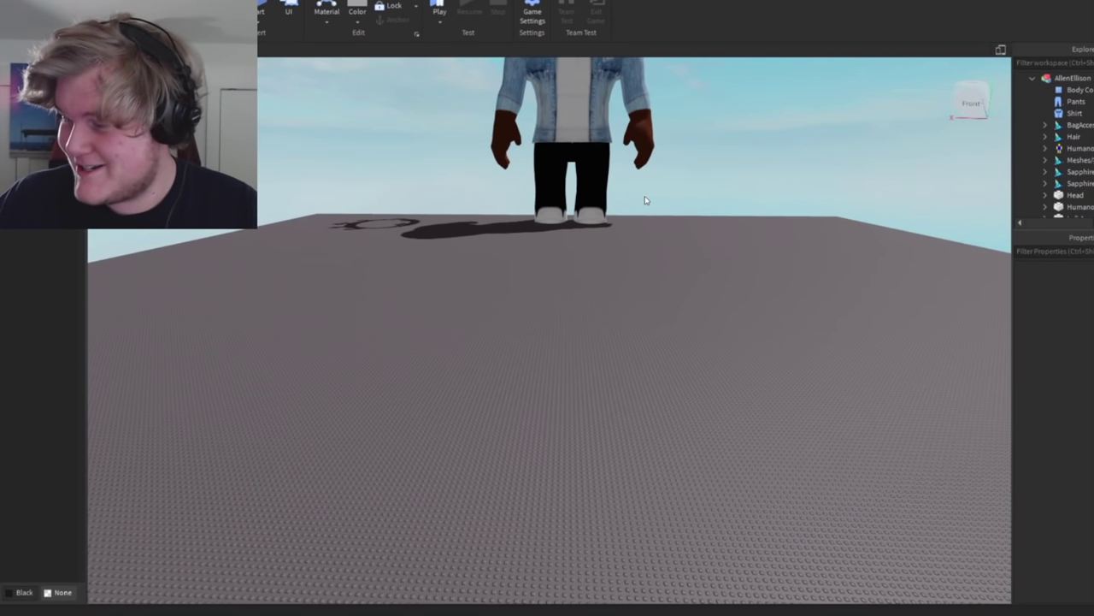
{"action": "left_click", "coordinate": [599, 213]}
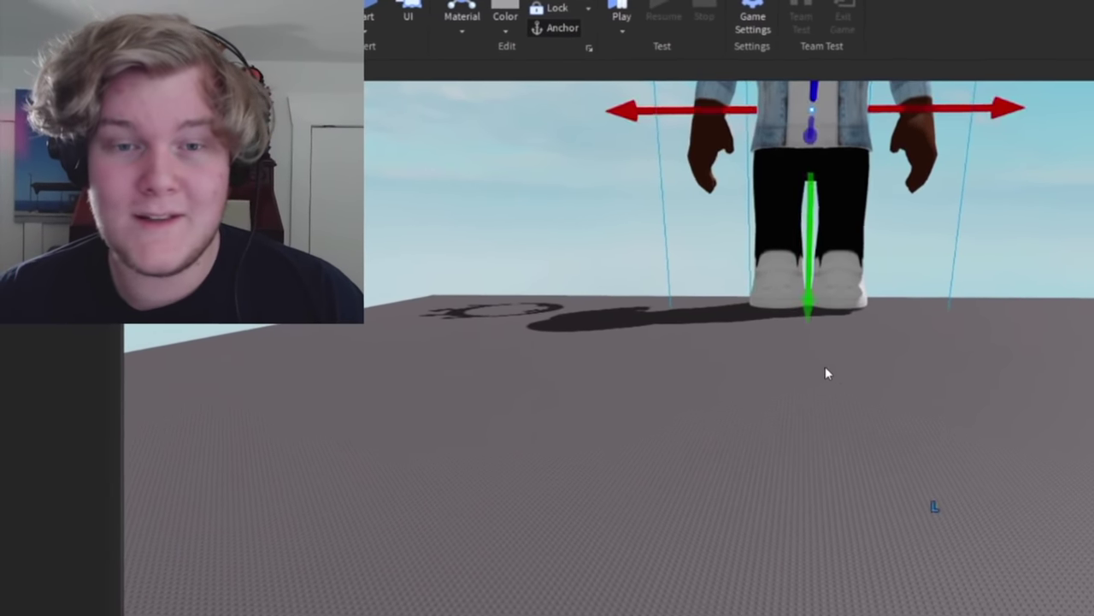
{"action": "left_click", "coordinate": [883, 407]}
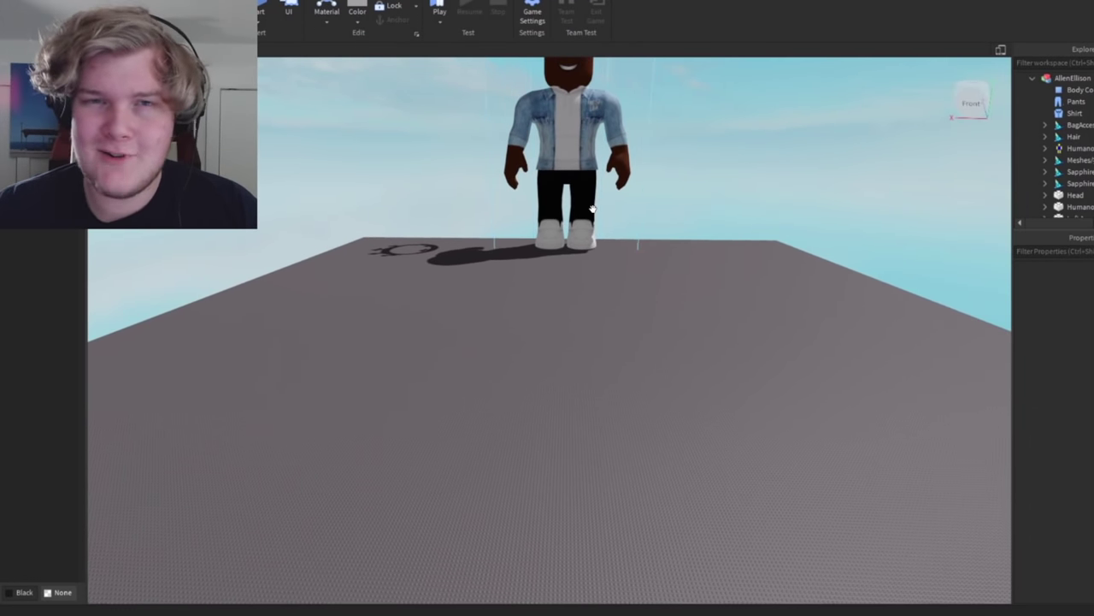
{"action": "scroll", "coordinate": [740, 220], "scroll_direction": "down", "scroll_amount": 5}
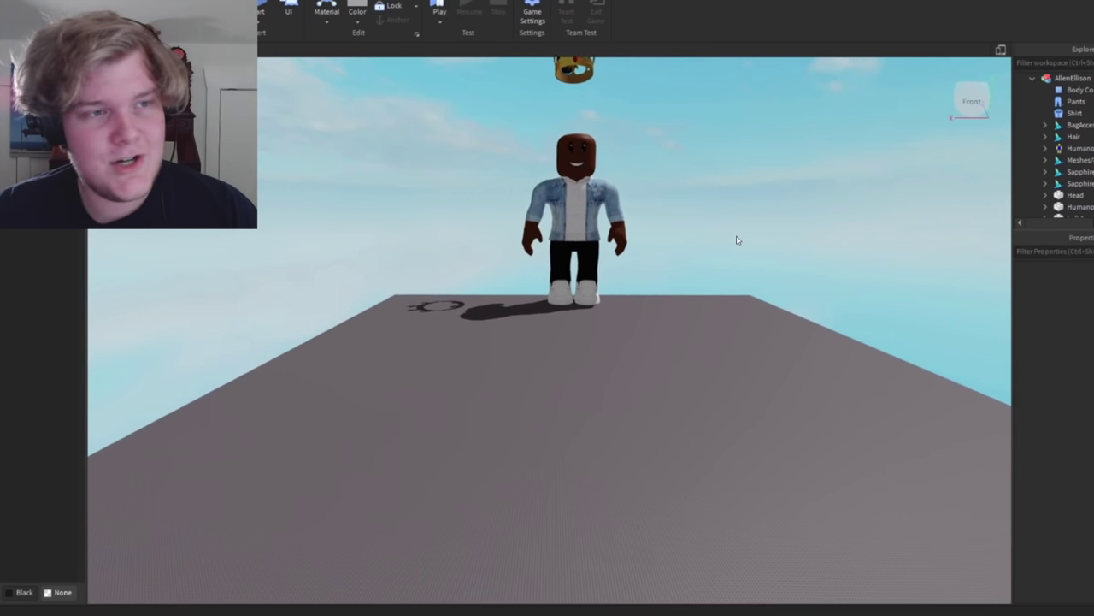
{"action": "scroll", "coordinate": [738, 240], "scroll_direction": "up", "scroll_amount": 5}
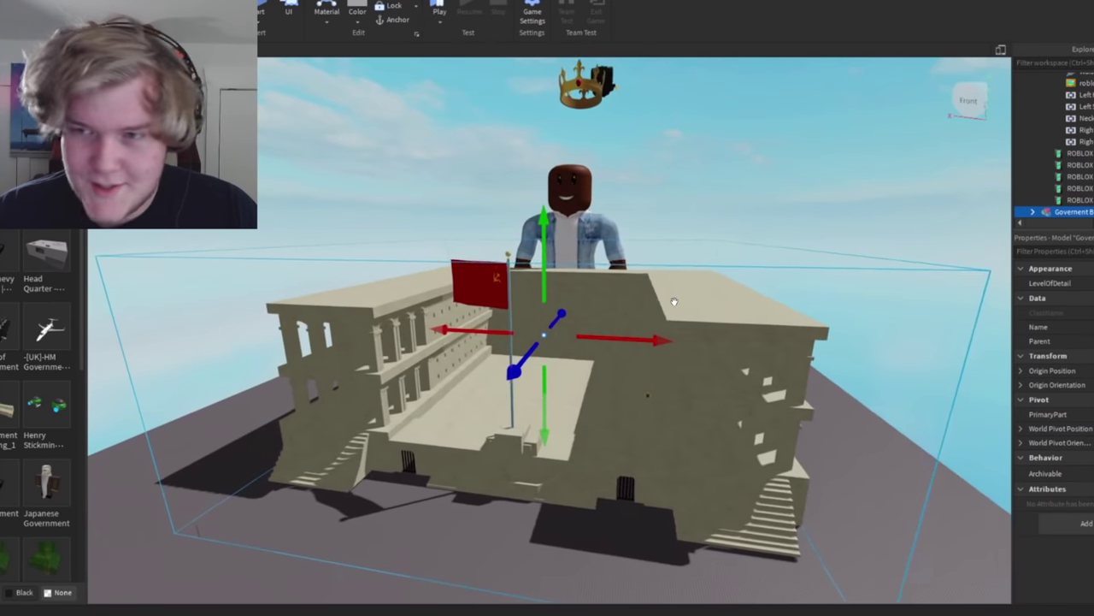
{"action": "scroll", "coordinate": [674, 301], "scroll_direction": "up", "scroll_amount": 2}
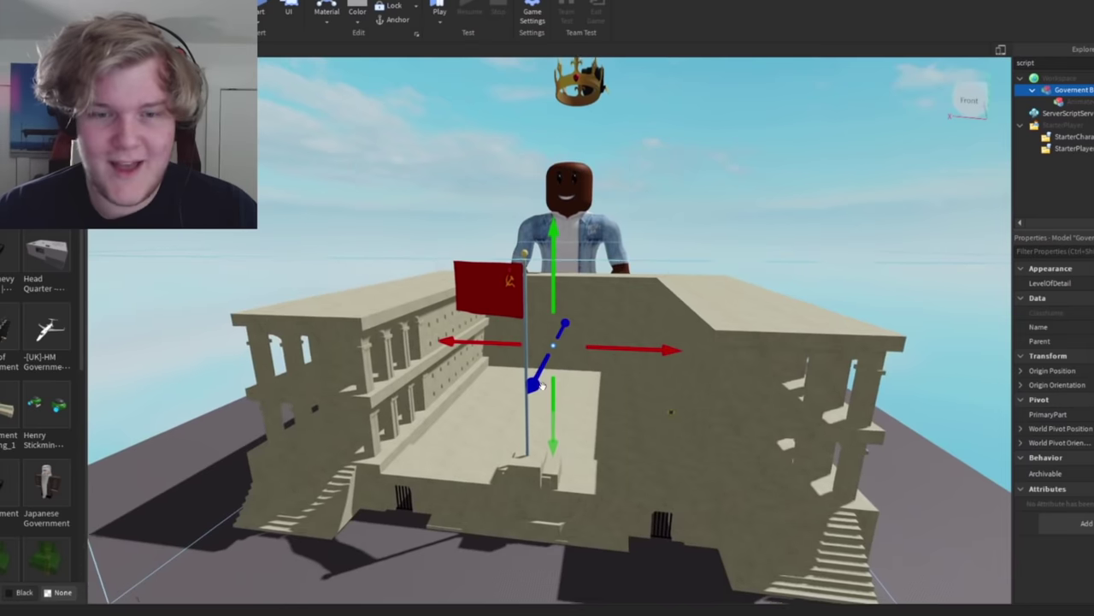
Sink the government building lower into the baseplate
{"action": "scroll", "coordinate": [547, 325], "scroll_direction": "down", "scroll_amount": 5}
{"action": "left_click_drag", "start_coordinate": [598, 317], "coordinate": [656, 313]}
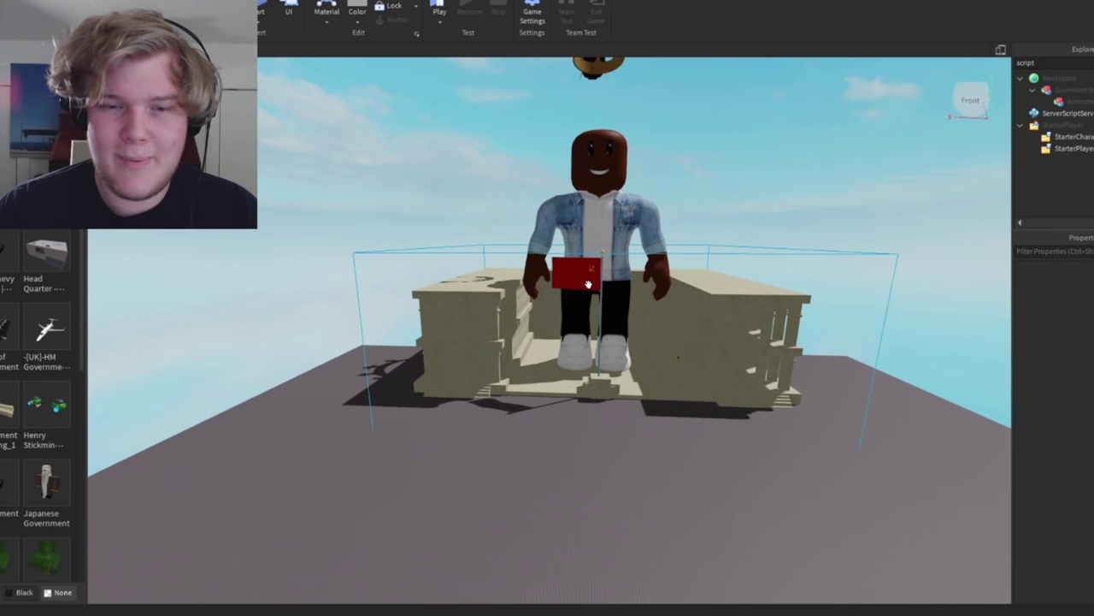
Select the building's red Flag together with all its numbered parts
{"action": "left_click", "coordinate": [588, 284]}
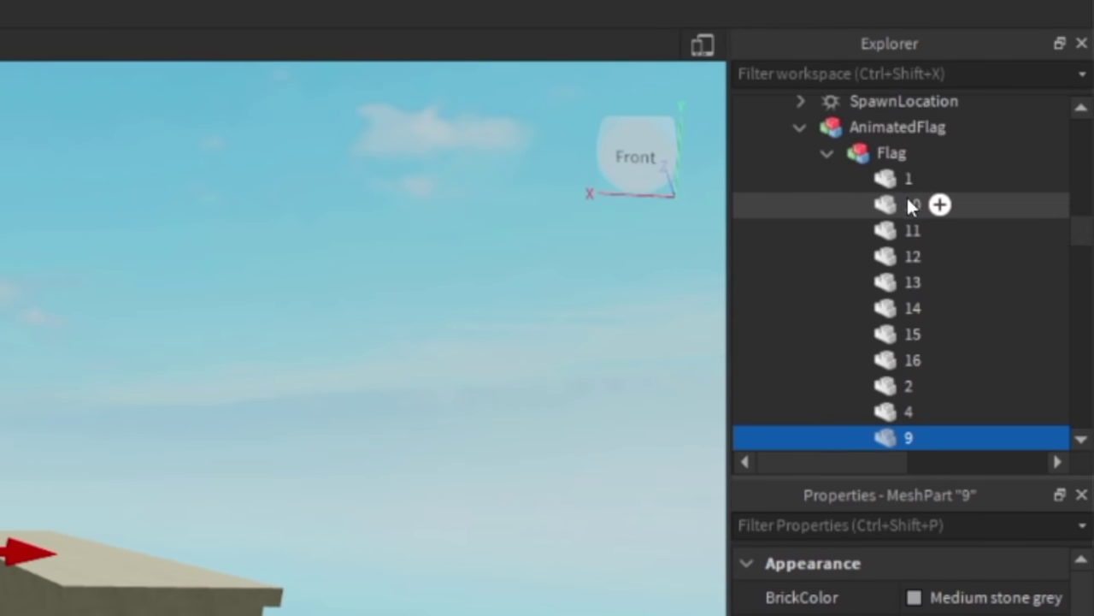
{"action": "scroll", "coordinate": [906, 195], "scroll_direction": "down", "scroll_amount": 2}
{"action": "scroll", "coordinate": [898, 189], "scroll_direction": "up", "scroll_amount": 2}
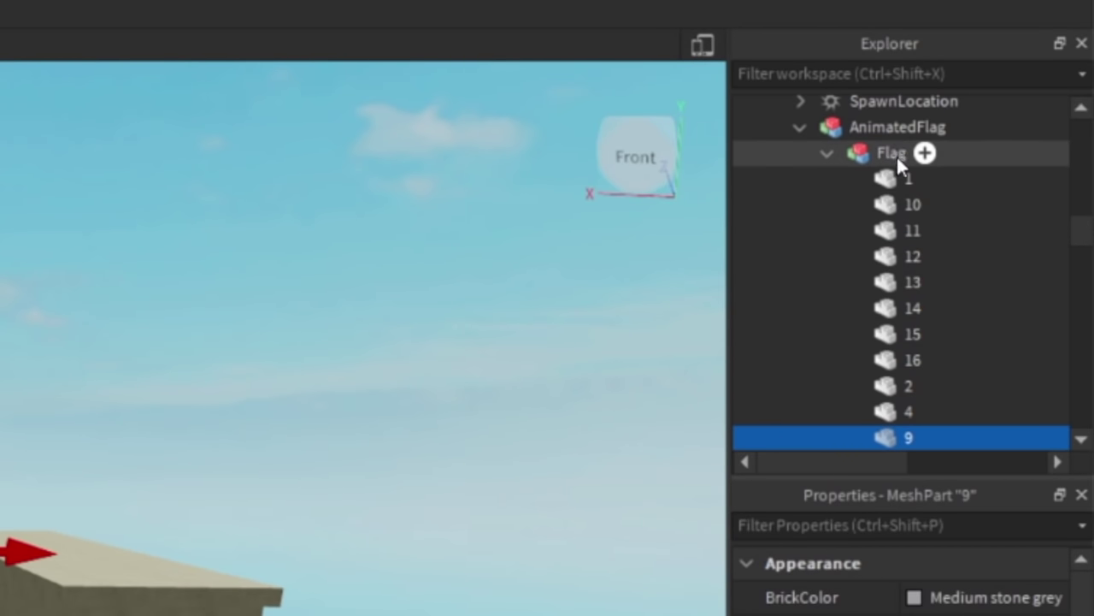
{"action": "left_click", "coordinate": [896, 155], "text": "shift"}
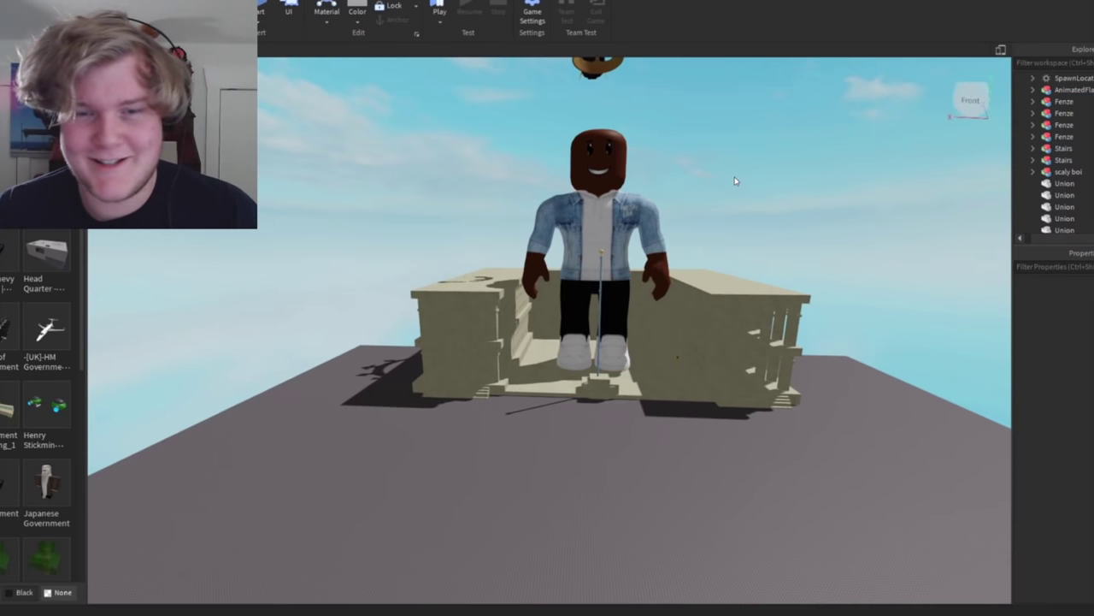
Nudge the palace hat sideways and back until it sits centred on the avatar's head
{"action": "key", "text": "w"}
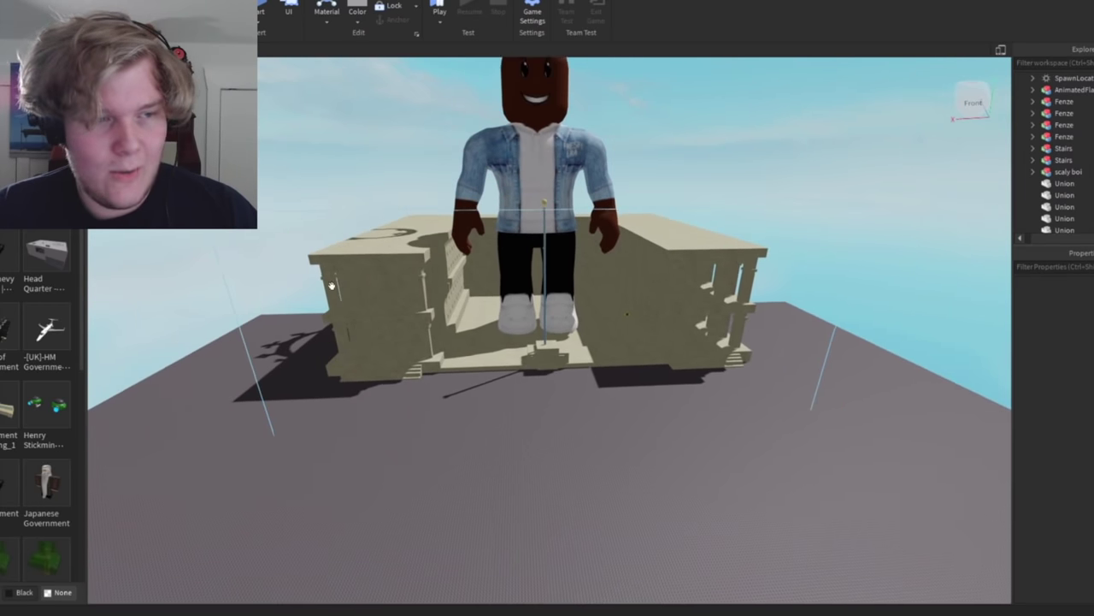
{"action": "key", "text": "s"}
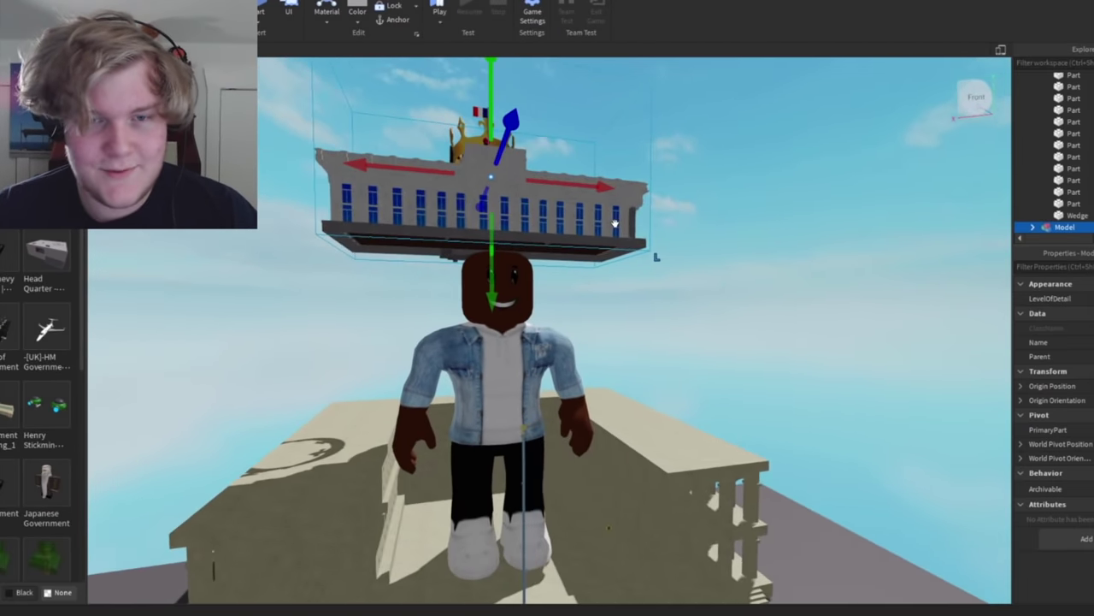
{"action": "left_click_drag", "start_coordinate": [618, 177], "coordinate": [630, 174]}
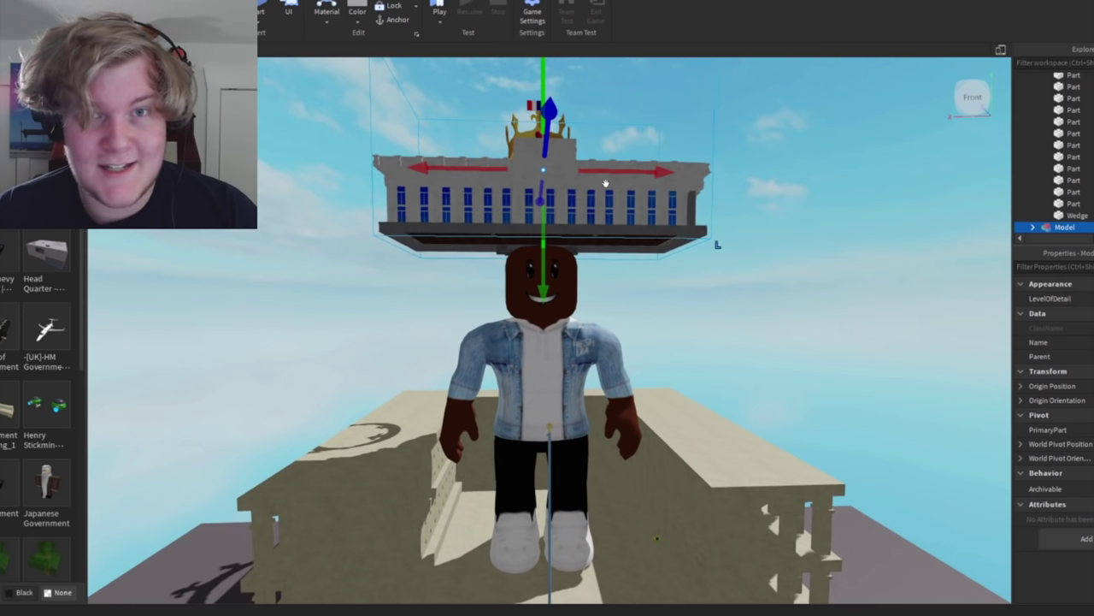
{"action": "left_click_drag", "start_coordinate": [547, 137], "coordinate": [546, 141]}
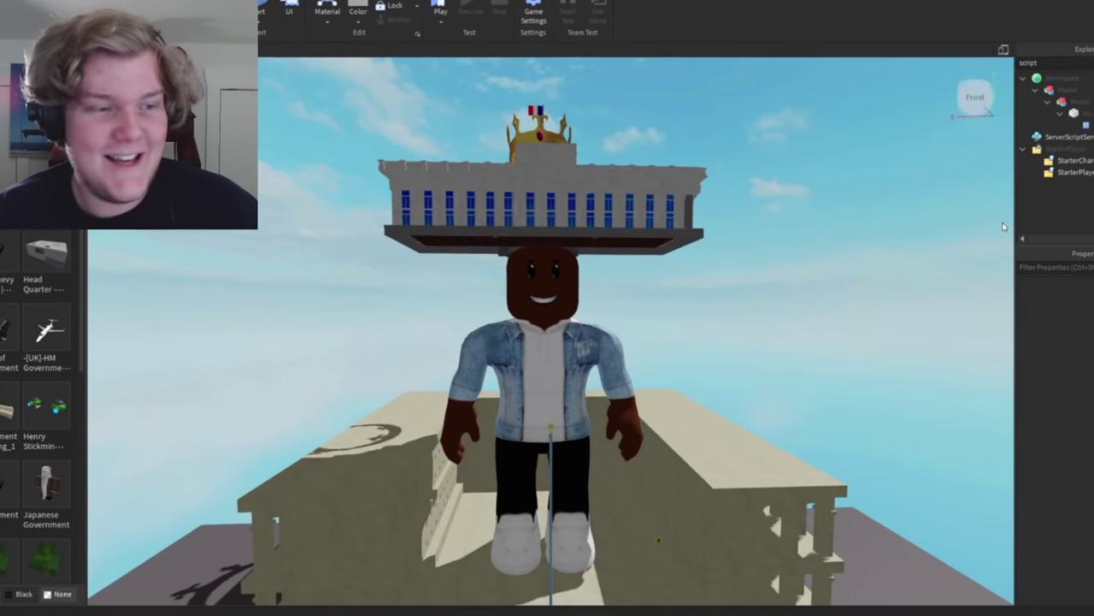
{"action": "scroll", "coordinate": [999, 221], "scroll_direction": "down", "scroll_amount": 3}
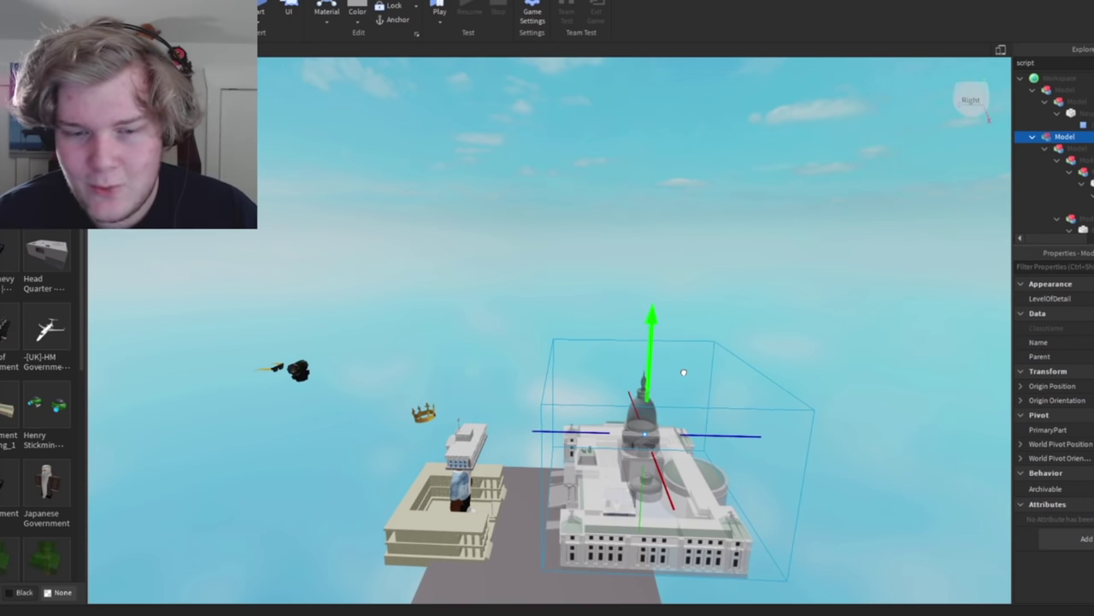
Focus and zoom the view on the domed capitol building, then select and deselect it
{"action": "key", "text": "f"}
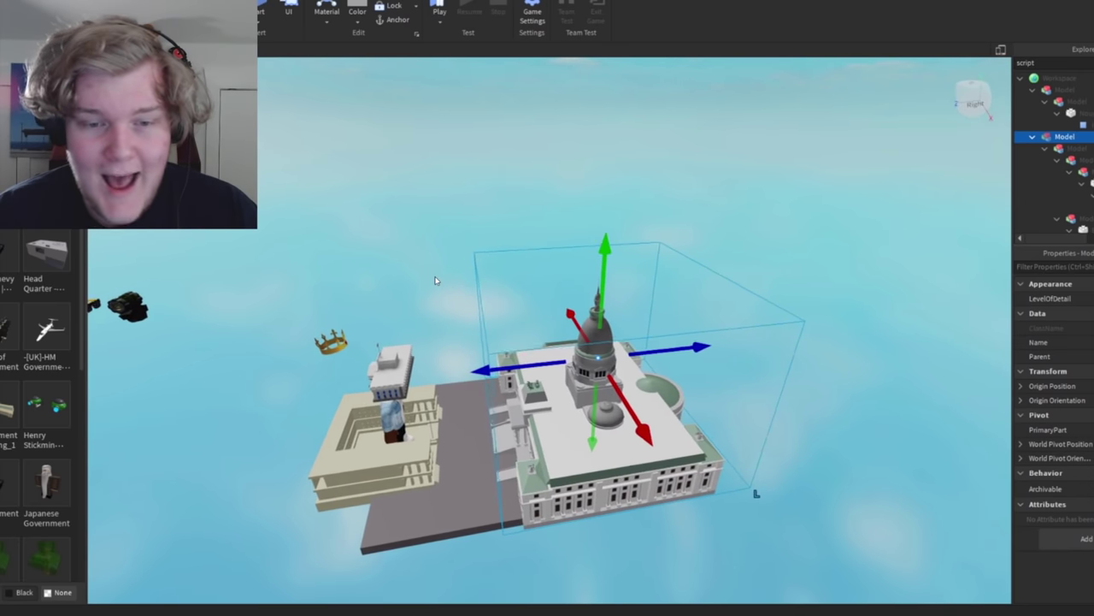
{"action": "scroll", "coordinate": [437, 277], "scroll_direction": "up", "scroll_amount": 5}
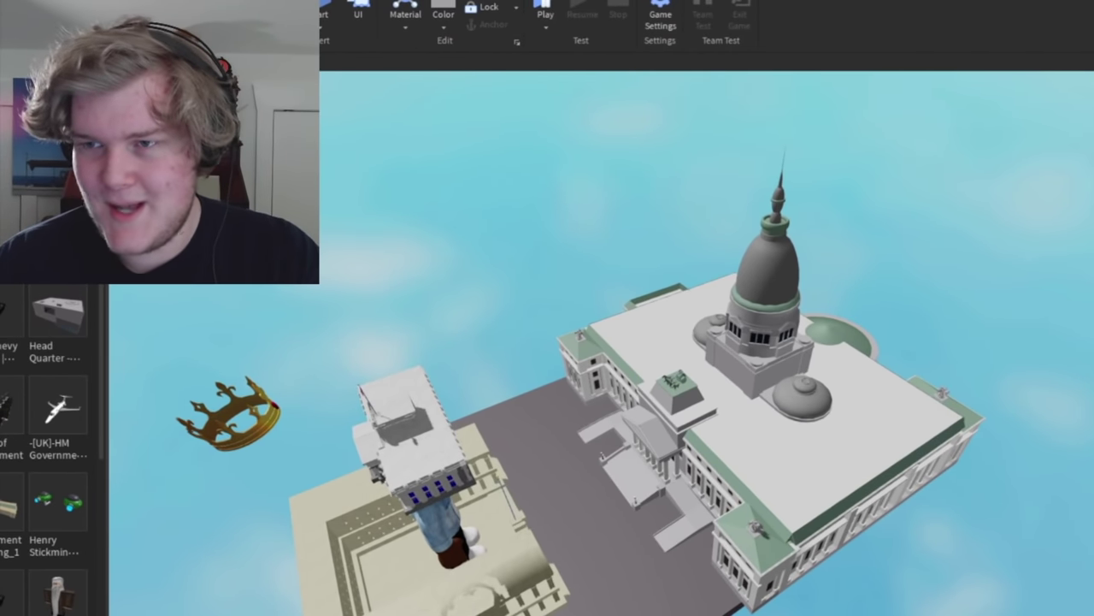
{"action": "scroll", "coordinate": [656, 274], "scroll_direction": "up", "scroll_amount": 5}
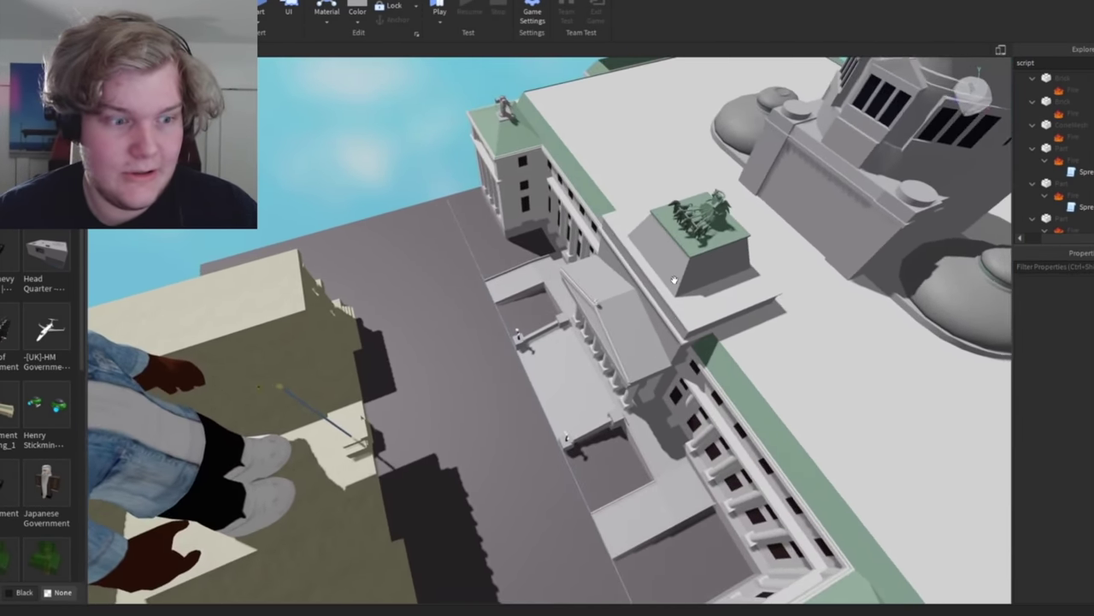
{"action": "left_click", "coordinate": [663, 322]}
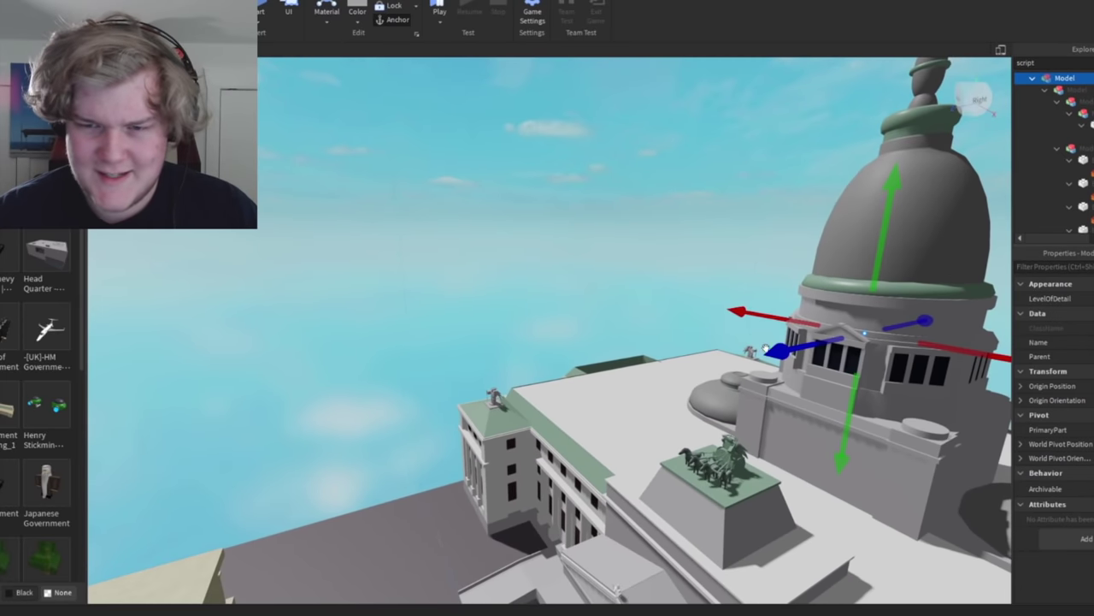
{"action": "left_click", "coordinate": [473, 383]}
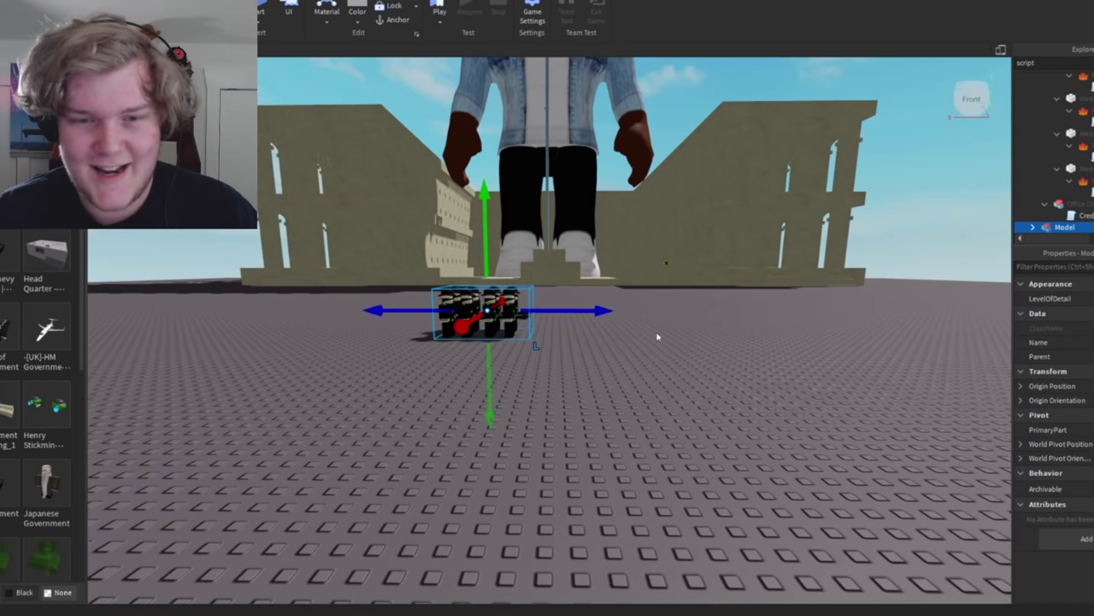
Clear the selection so the soldier group stands unselected before the avatar's building
{"action": "left_click", "coordinate": [728, 368]}
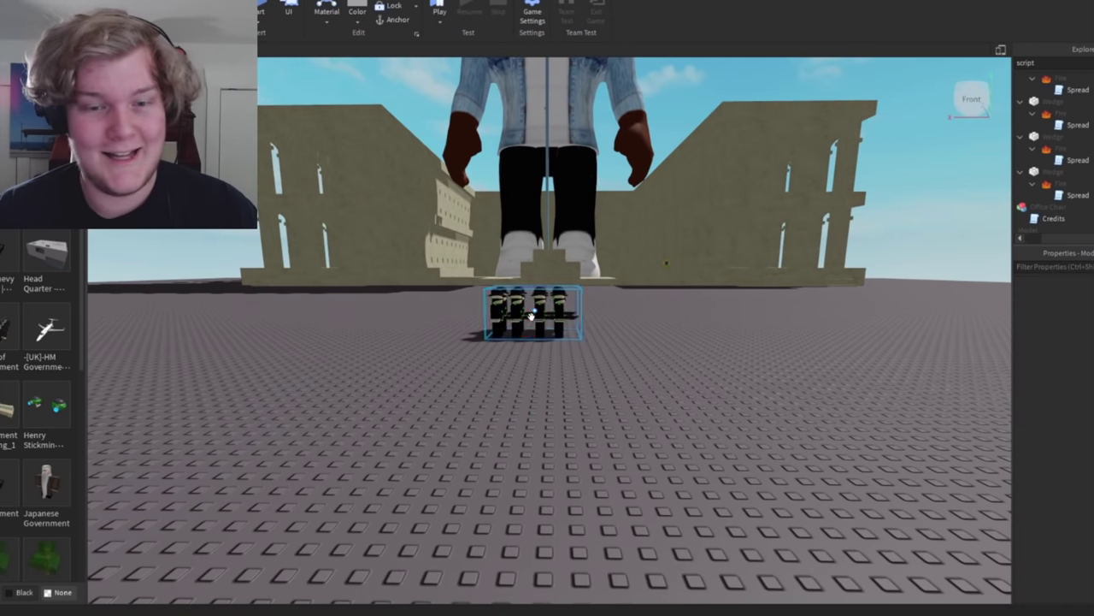
{"action": "left_click", "coordinate": [727, 394]}
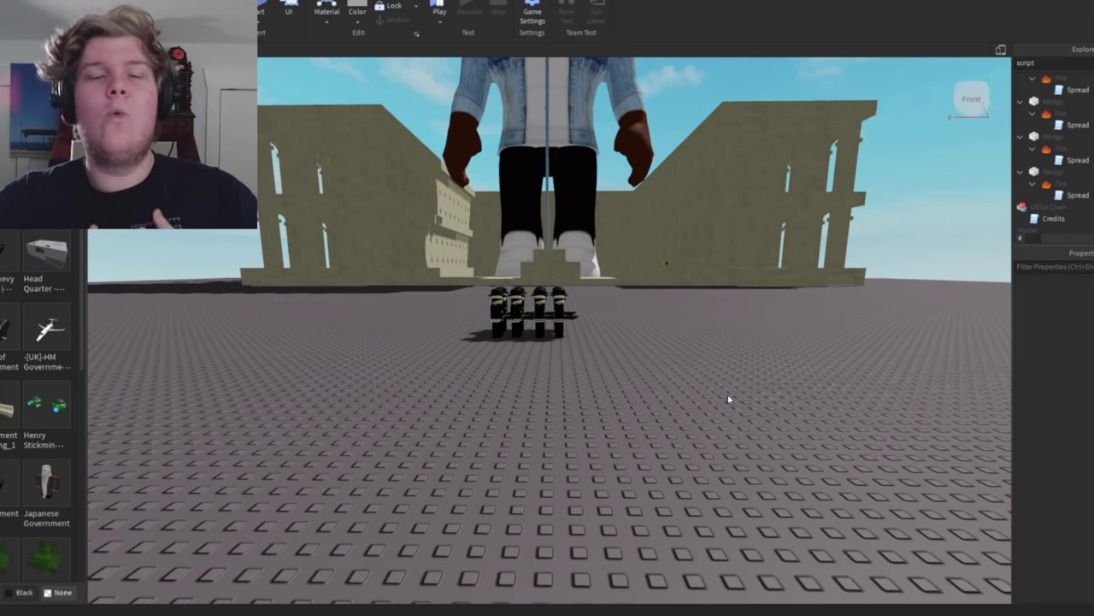
Fly past the soldiers and small character, along the capitol colonnade and through its golden doors
{"action": "key", "text": "w"}
{"action": "key", "text": "d"}
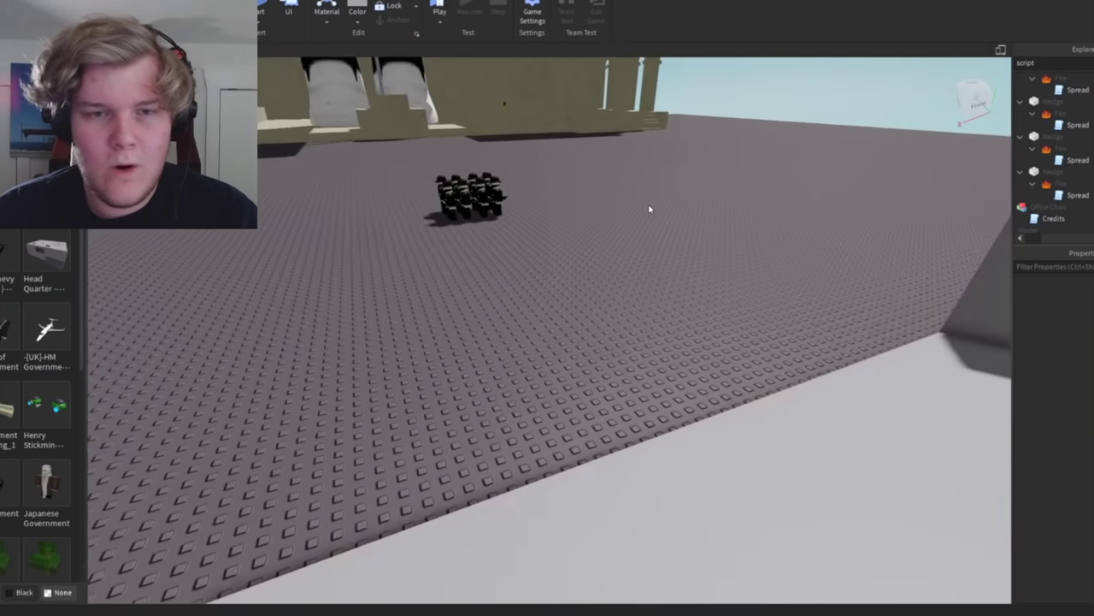
{"action": "key", "text": "w"}
{"action": "key", "text": "a"}
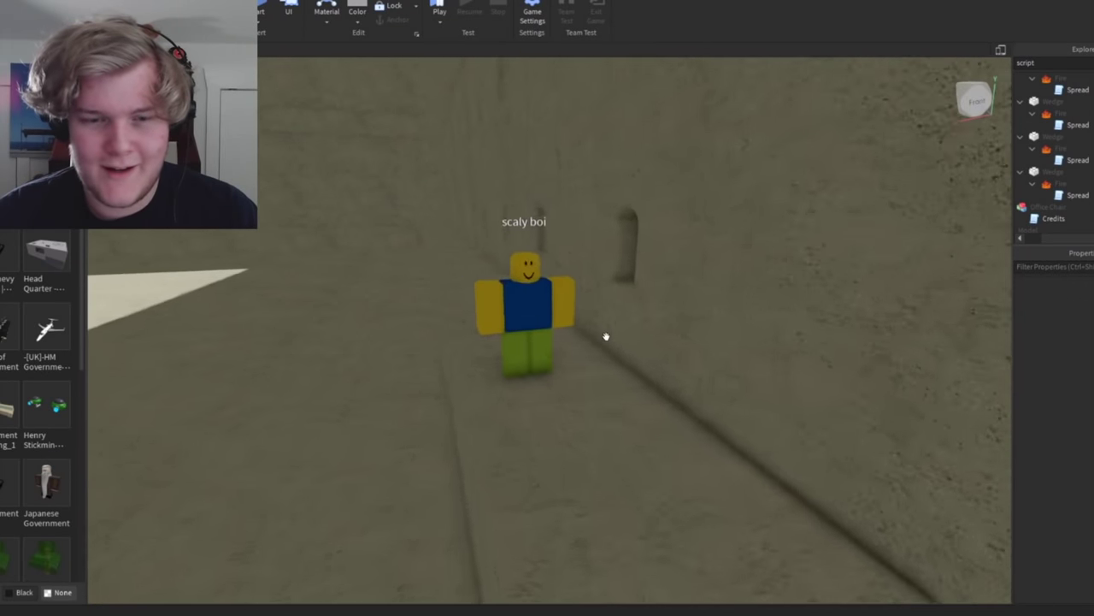
{"action": "key", "text": "w"}
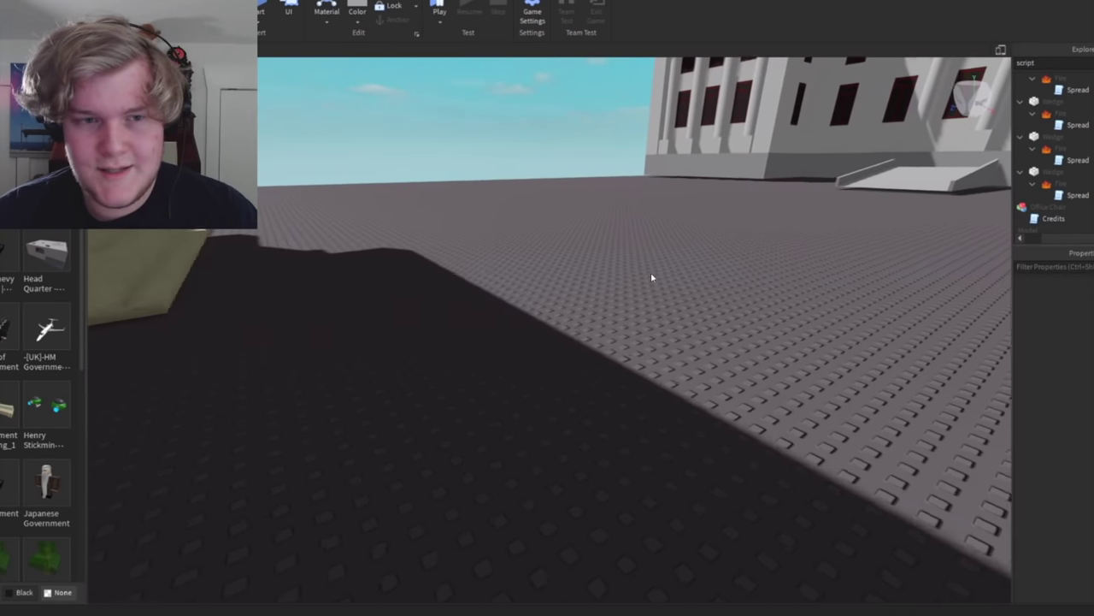
{"action": "key", "text": "w"}
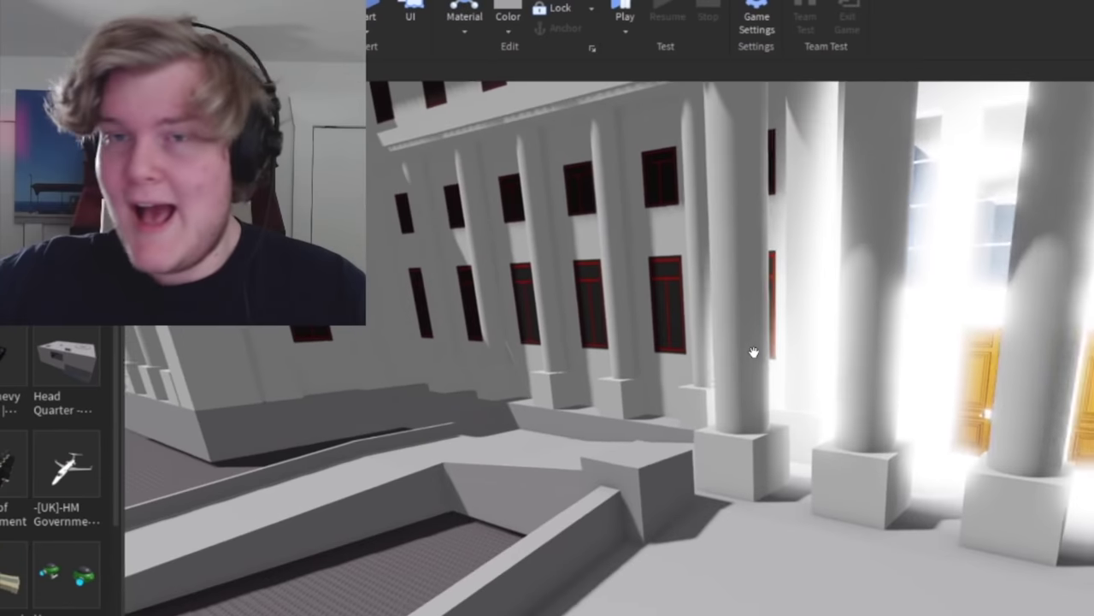
{"action": "key", "text": "s"}
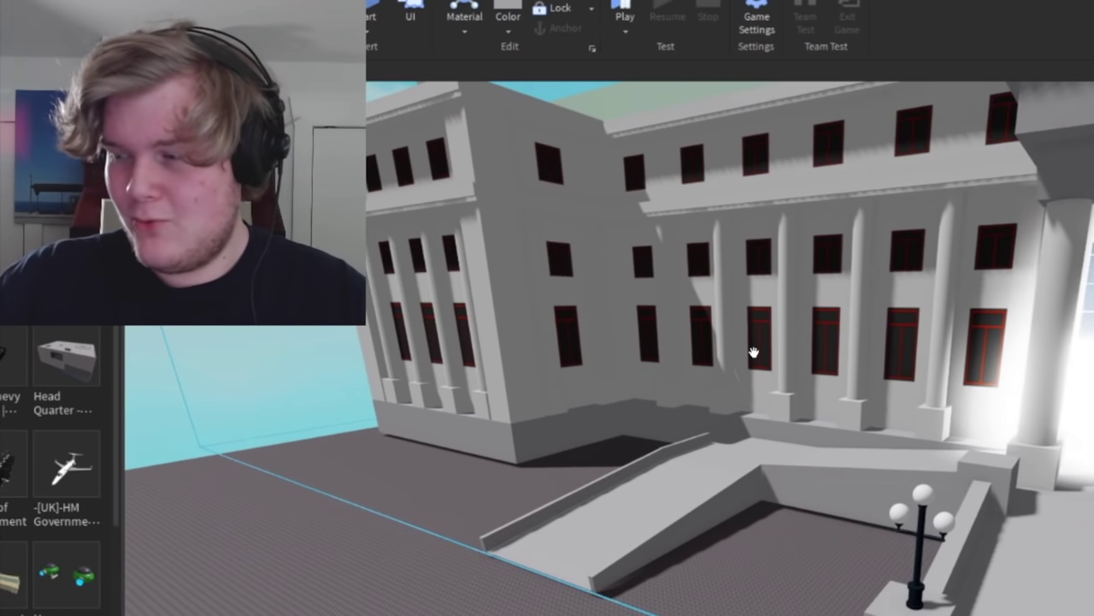
{"action": "key", "text": "w"}
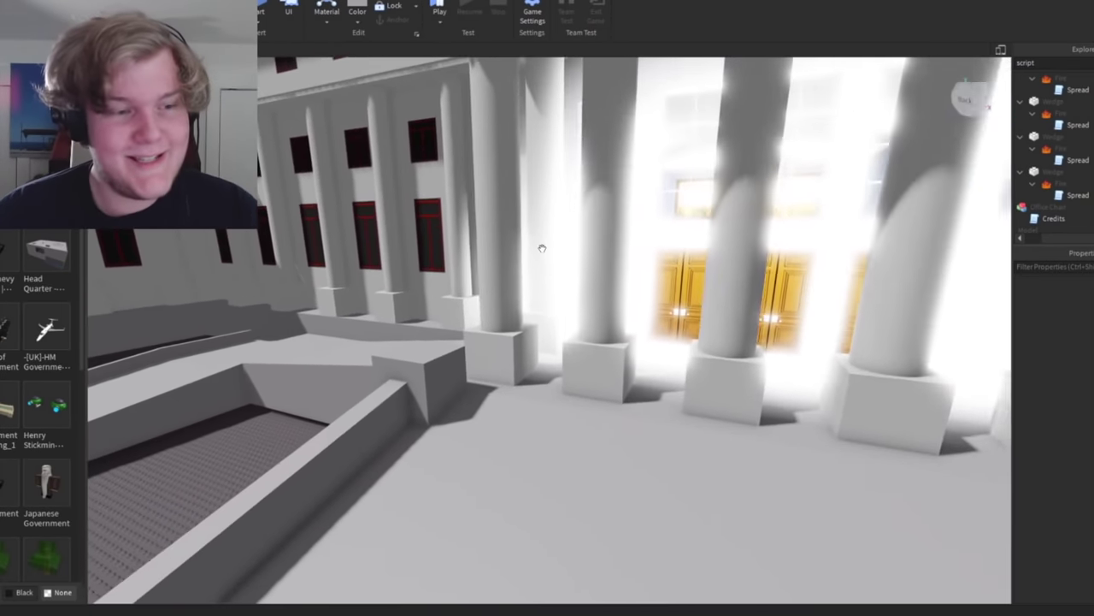
{"action": "key", "text": "w"}
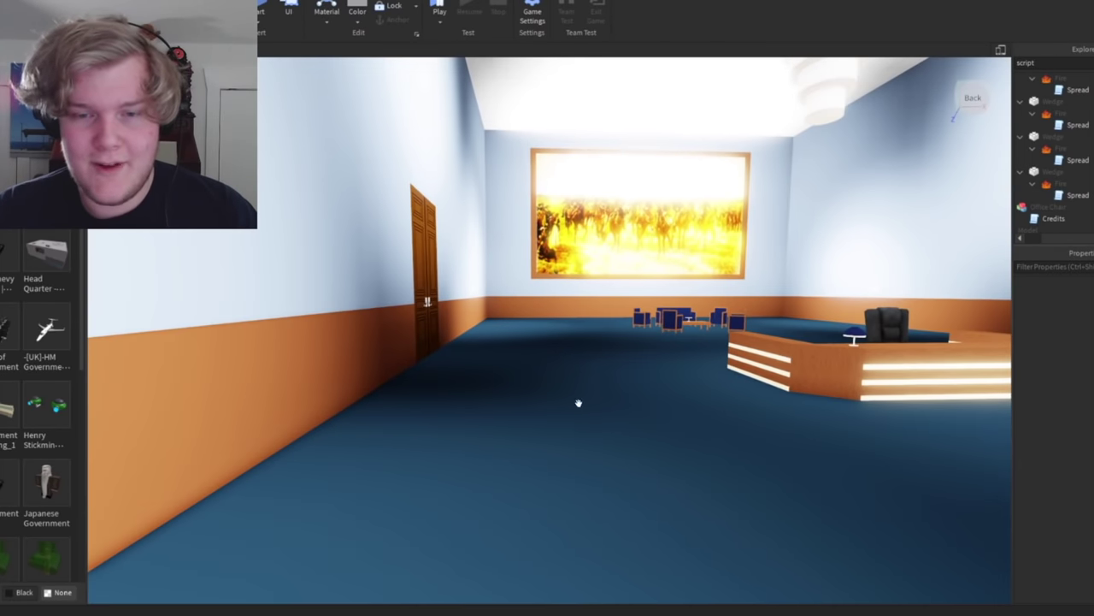
Look over the lobby's reception desk and painting, then fly forward back out of the lobby
{"action": "key", "text": "d"}
{"action": "key", "text": "w"}
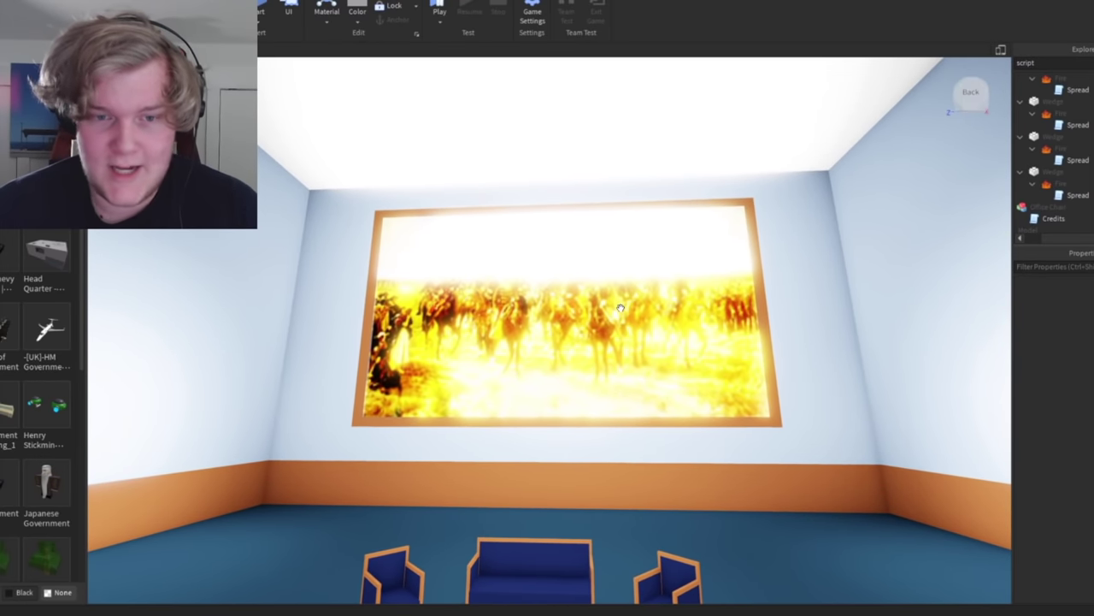
{"action": "key", "text": "a"}
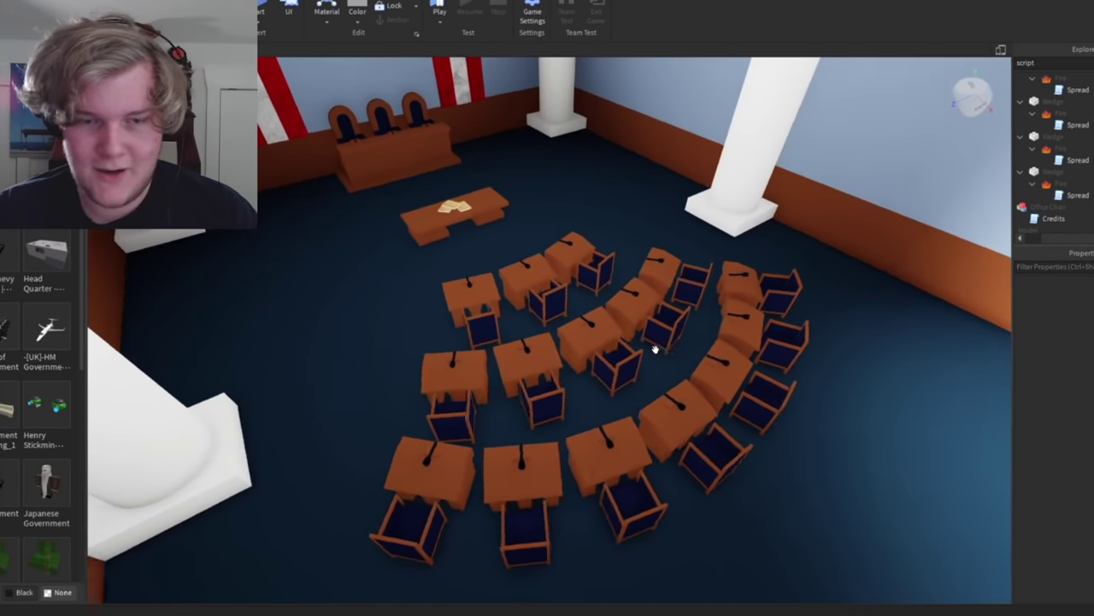
{"action": "key", "text": "w"}
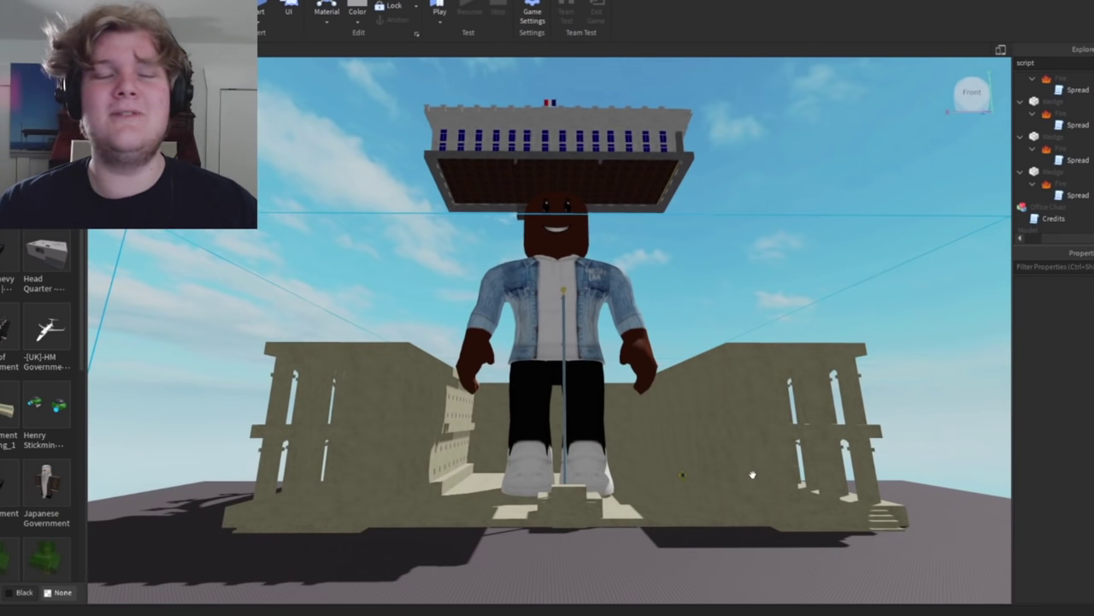
Close the Classic Baseplate place and answer the save prompt so Studio exits to the Roblox home page
{"action": "scroll", "coordinate": [752, 474], "scroll_direction": "down", "scroll_amount": 5}
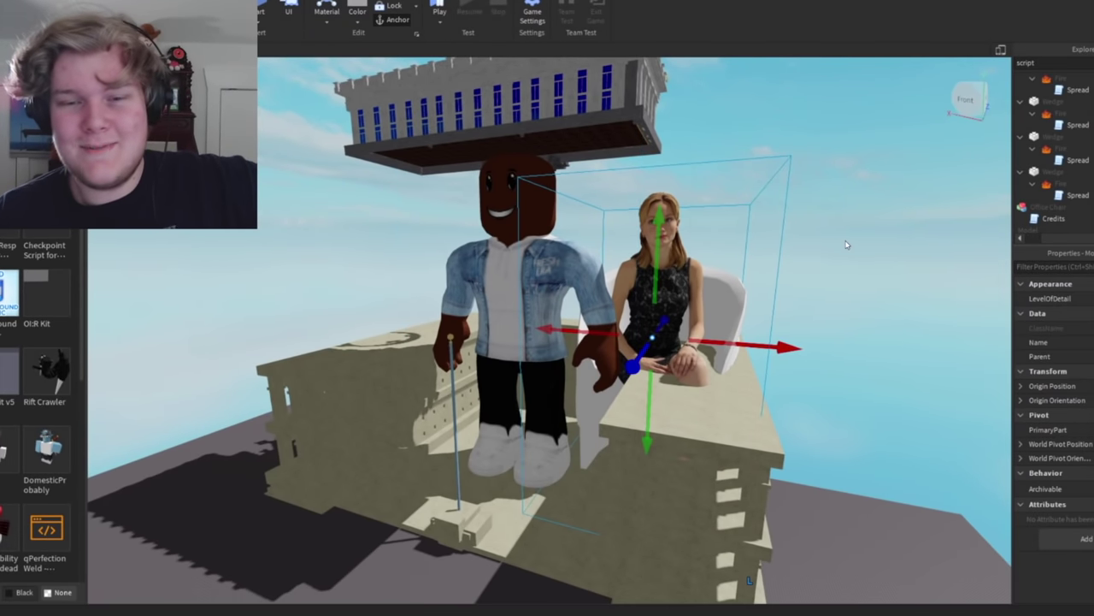
{"action": "left_click", "coordinate": [1091, 21]}
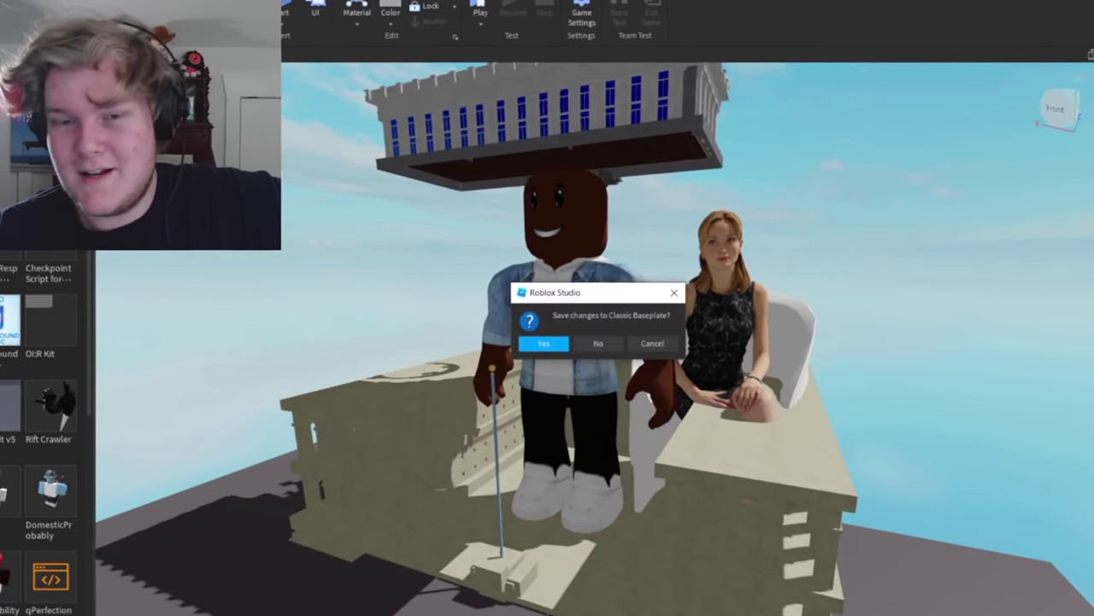
{"action": "left_click", "coordinate": [635, 362]}
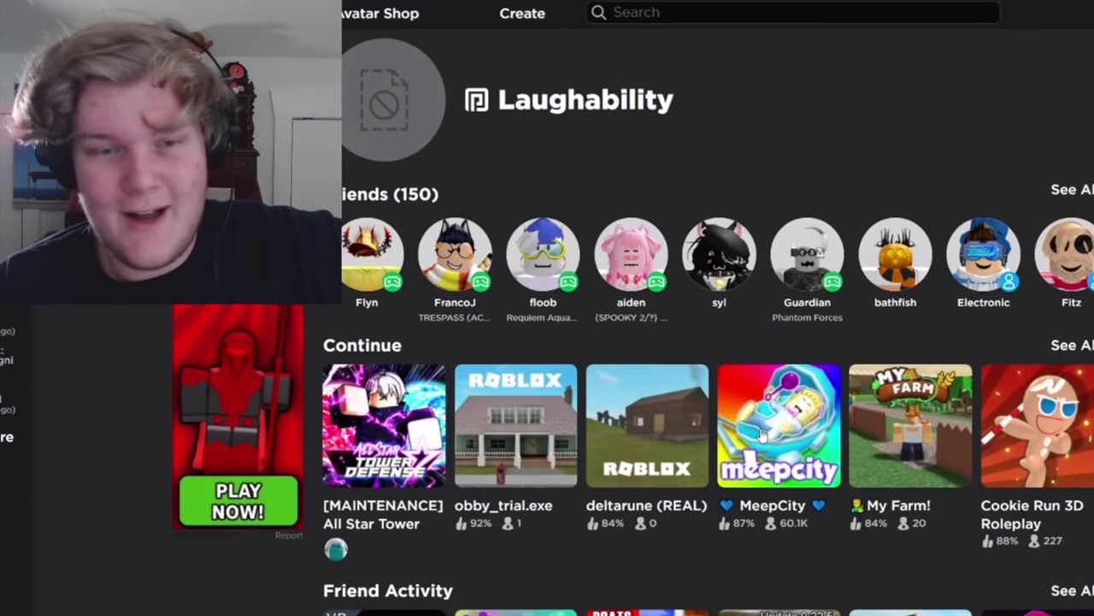